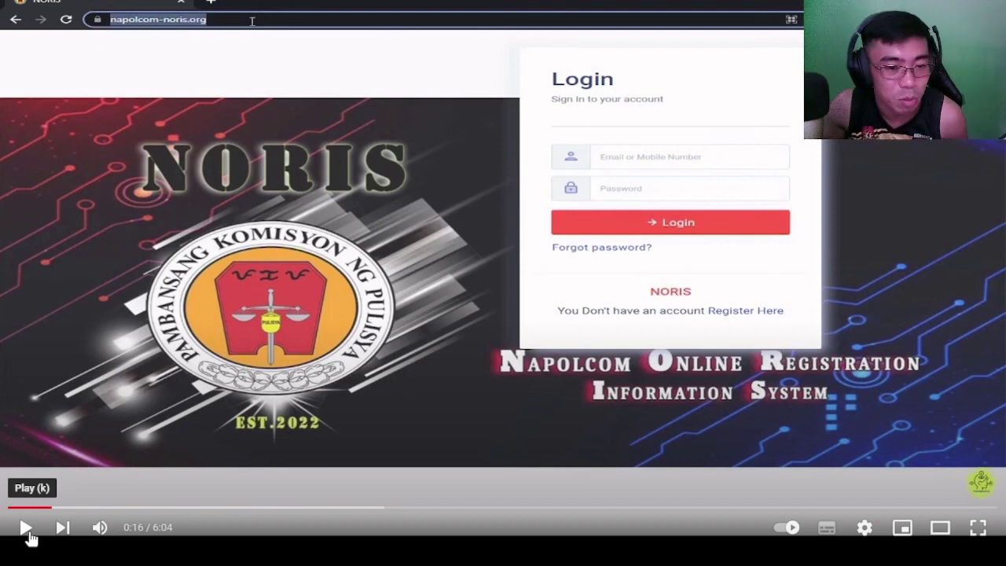
# Step: Rewind the NORIS tutorial video to the login page at about 0:18 and resume playback from there
pyautogui.click(25, 528)
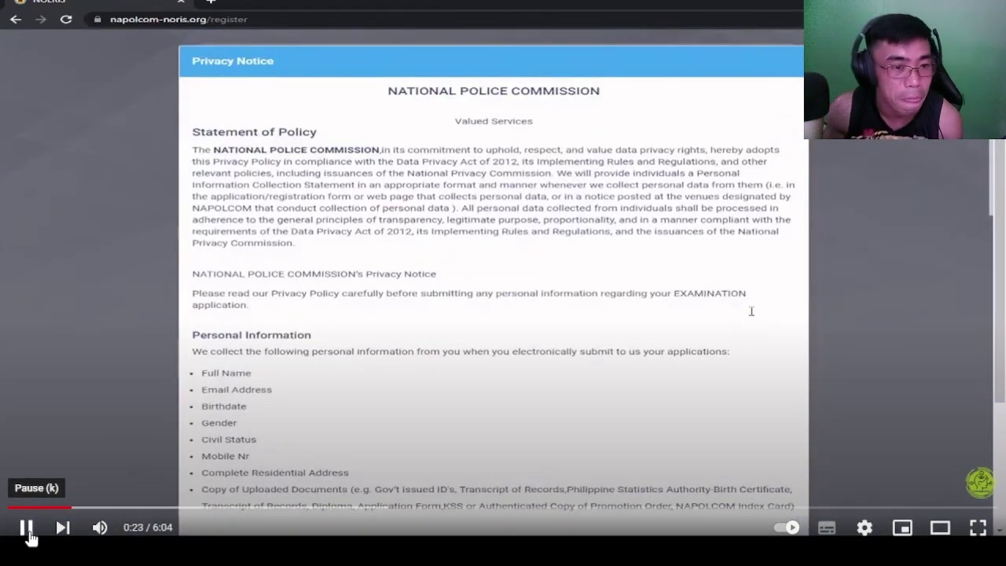
pyautogui.click(26, 528)
pyautogui.click(60, 509)
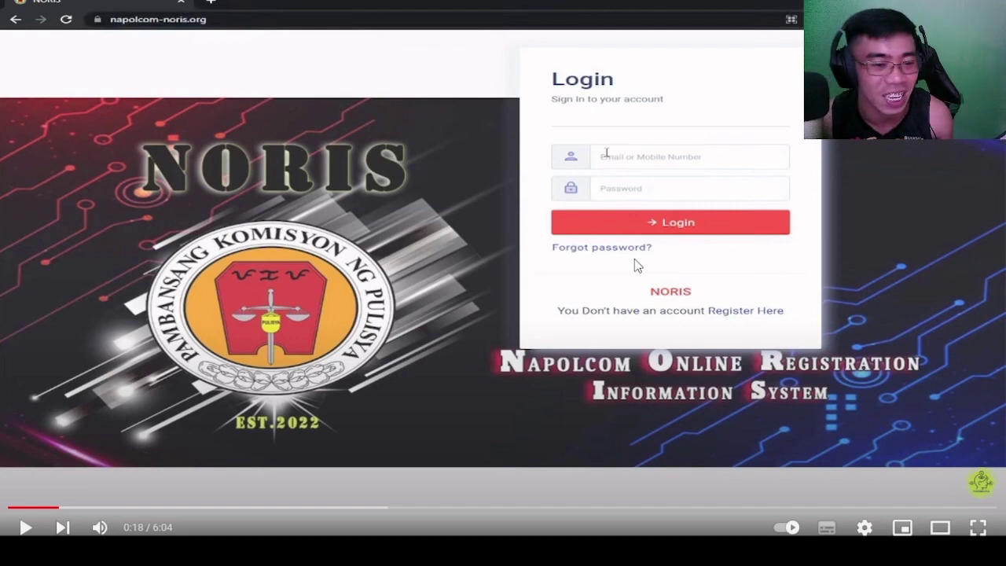
pyautogui.click(709, 315)
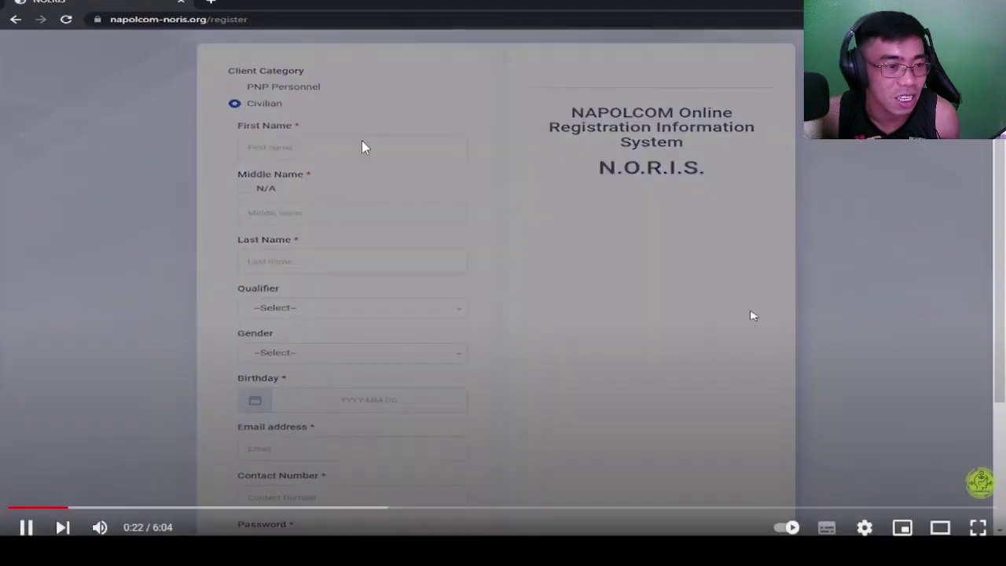
# Step: Watch the privacy notice and name fields of the registration form, pausing the video at about 0:59 and 1:07
pyautogui.click(753, 315)
pyautogui.click(753, 313)
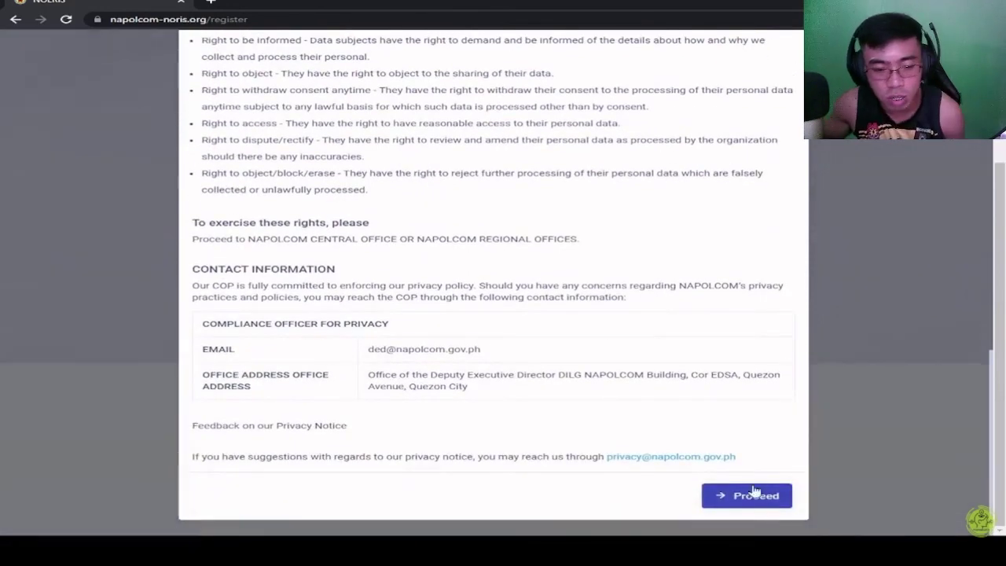
pyautogui.moveTo(849, 346)
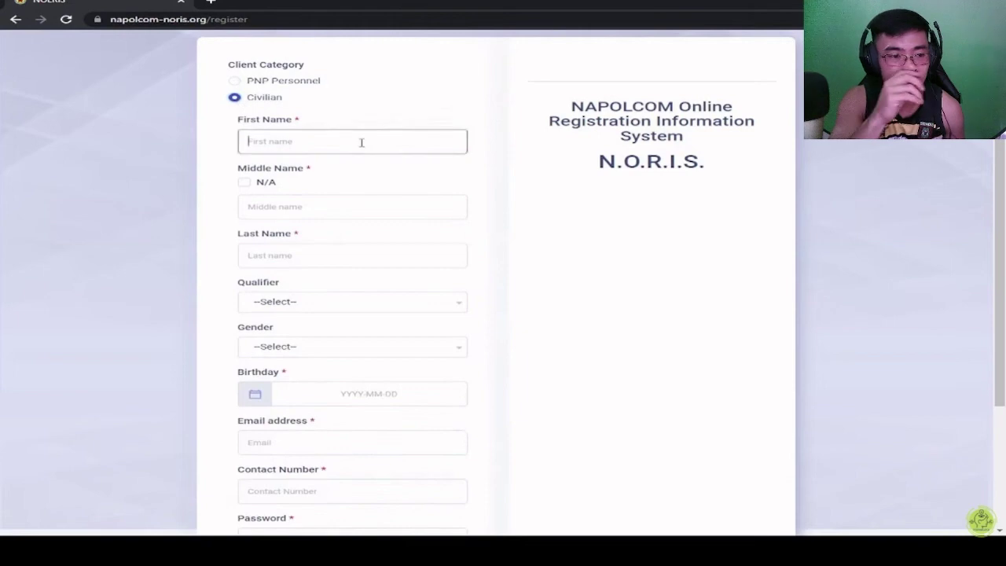
pyautogui.click(500, 273)
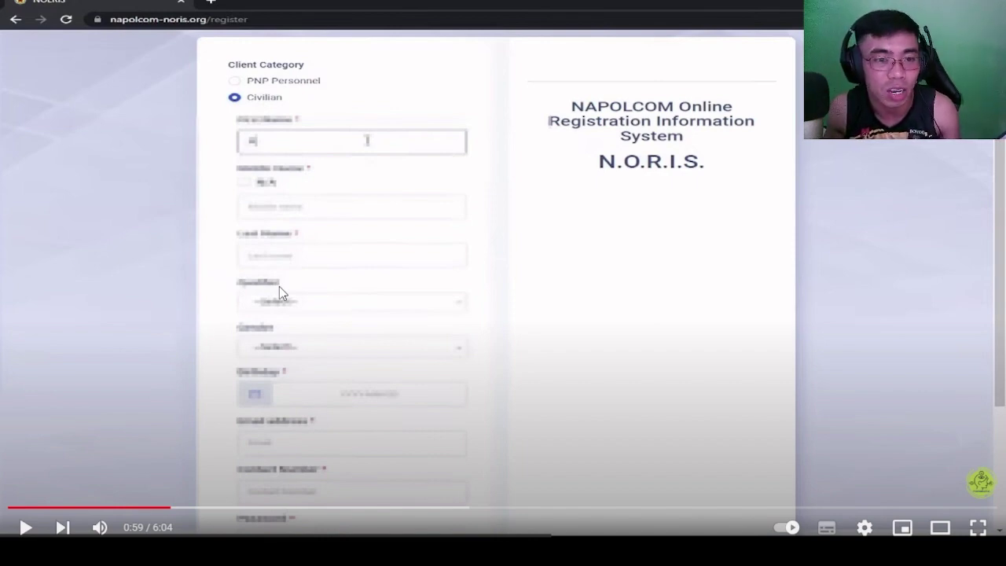
pyautogui.press('space')
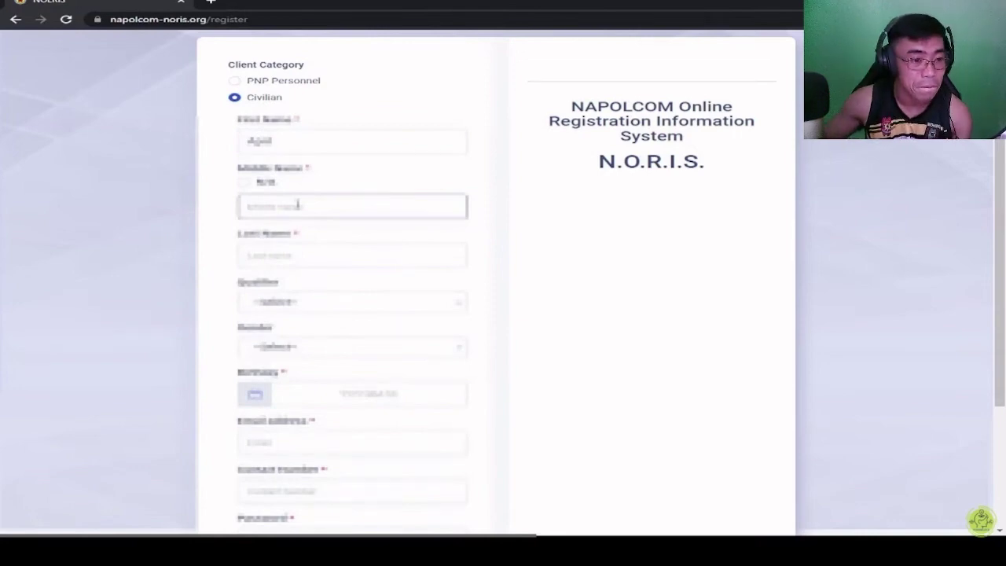
pyautogui.press('space')
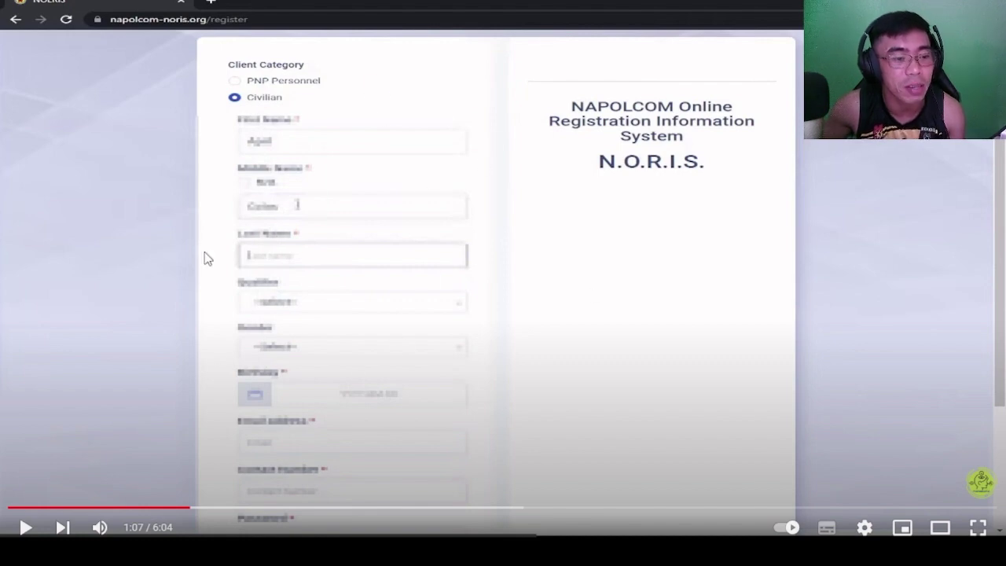
# Step: Skip the paused video ahead in 5-second jumps through the registration form to the contact number field at about 1:47
pyautogui.scroll(-3, 325, 294)
pyautogui.scroll(3, 332, 294)
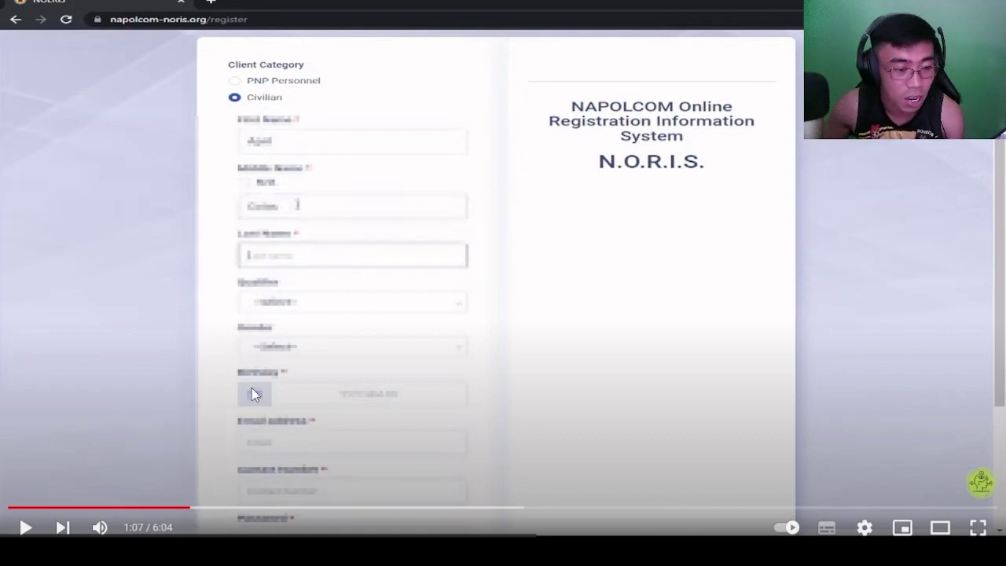
pyautogui.press('Right')
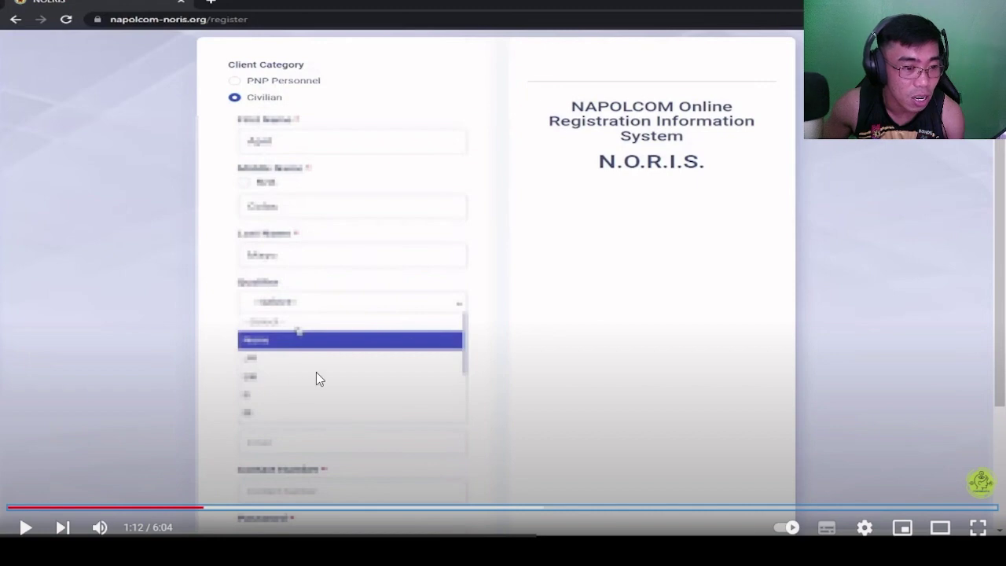
pyautogui.press('Right')
pyautogui.press('Right')
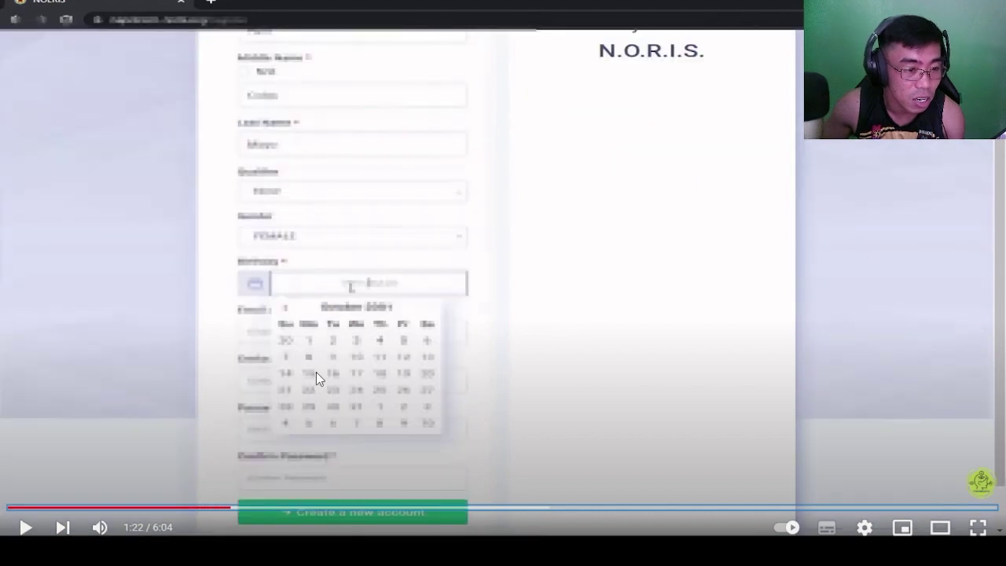
pyautogui.press('Right')
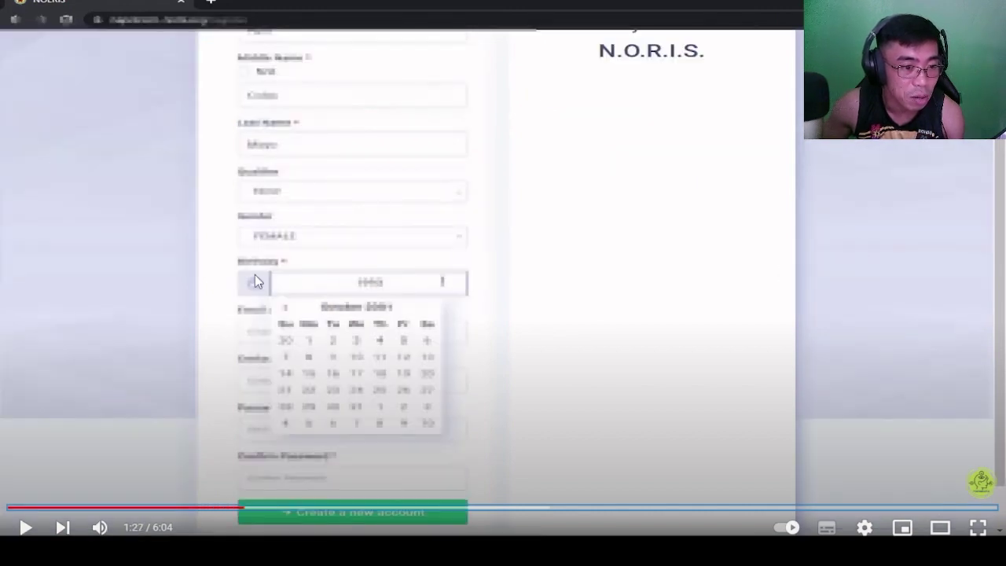
pyautogui.press('Right')
pyautogui.press('Right')
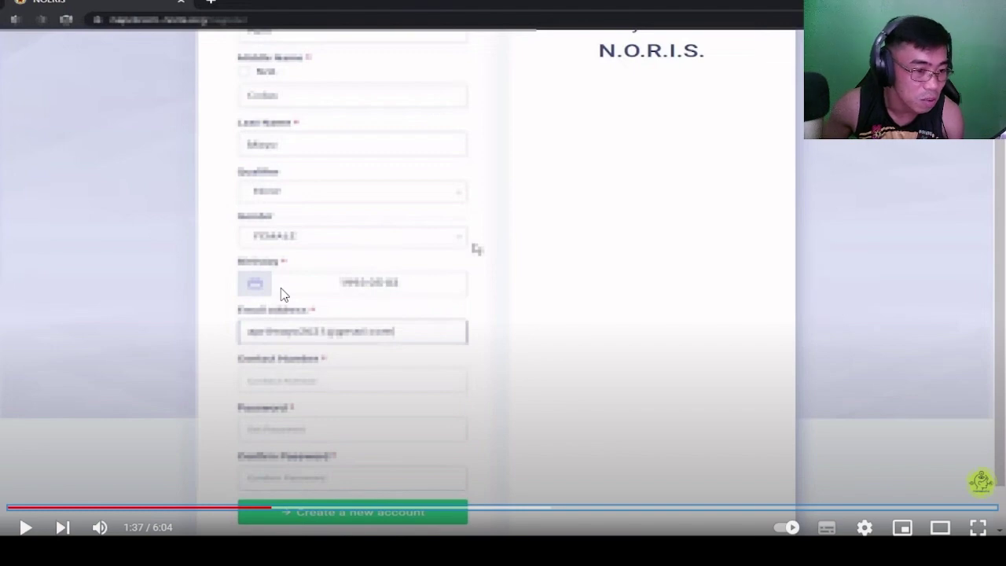
pyautogui.press('Right')
pyautogui.press('Right')
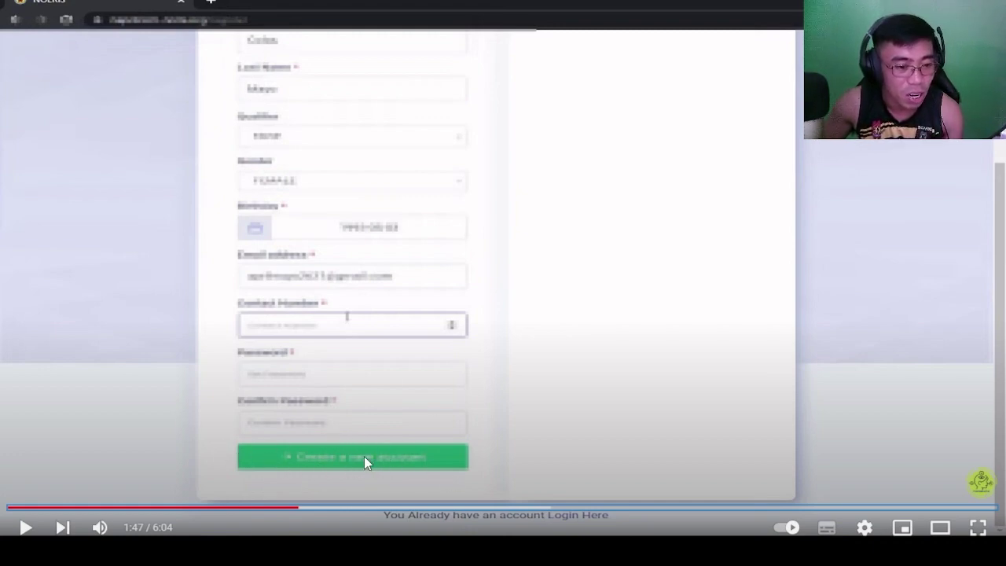
# Step: Resume playback, skip ahead past the contact number and password entry, and pause on the login page at about 2:17
pyautogui.click(93, 376)
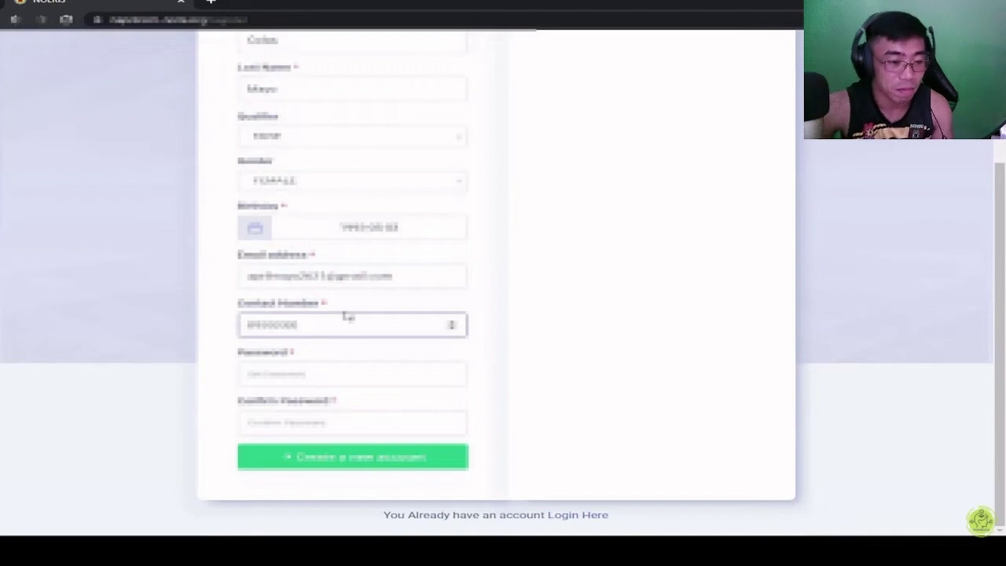
pyautogui.press('Right')
pyautogui.press('Right')
pyautogui.press('Right')
pyautogui.press('Right')
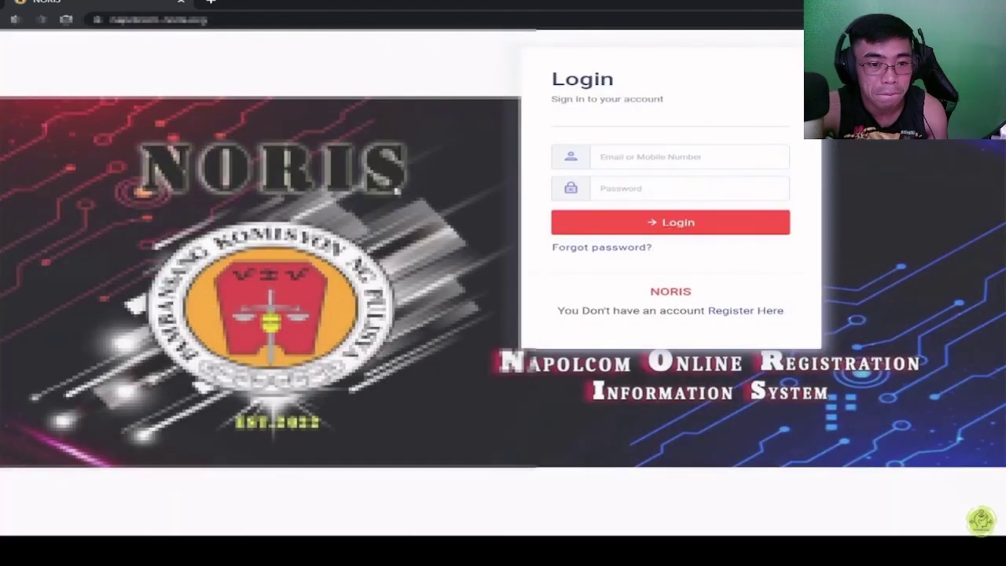
pyautogui.press('space')
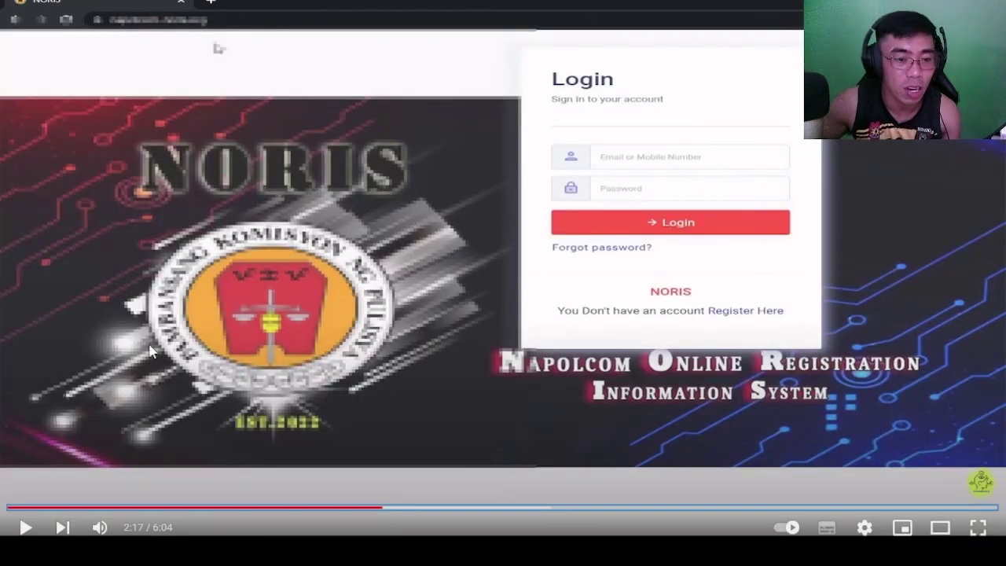
# Step: Rewind the video to about 2:15, replay the account creation, and pause on the login page at about 2:18
pyautogui.click(376, 508)
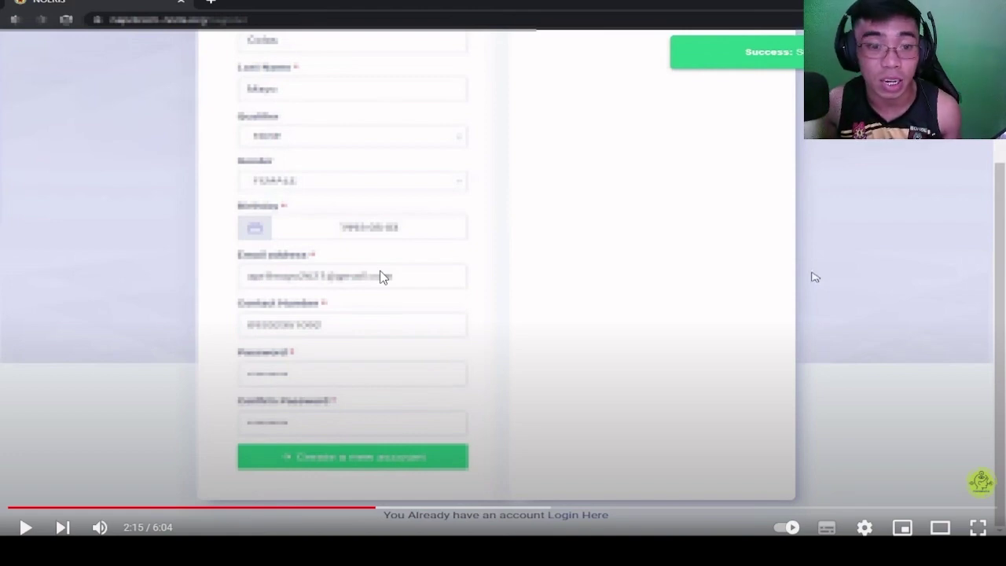
pyautogui.click(384, 348)
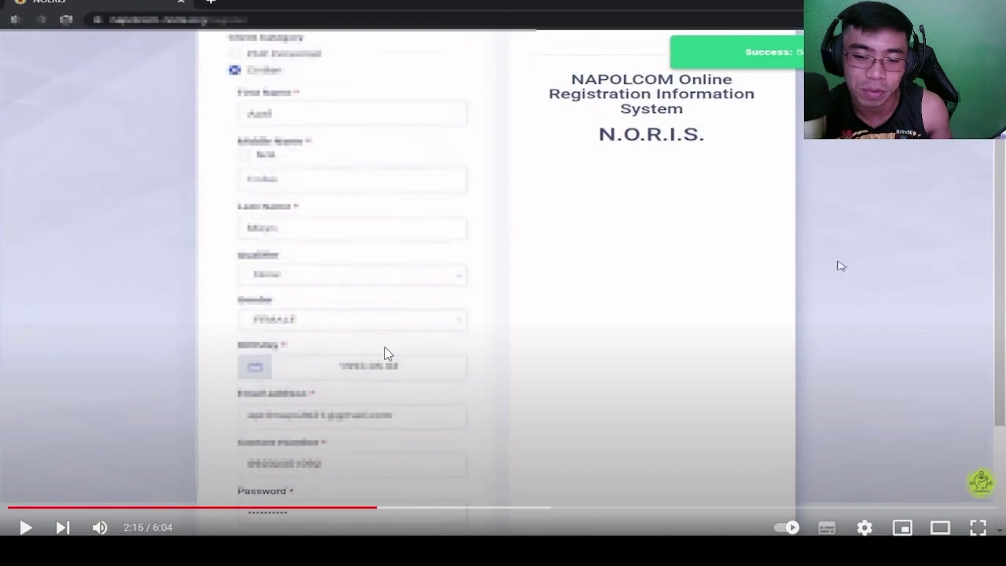
pyautogui.click(384, 346)
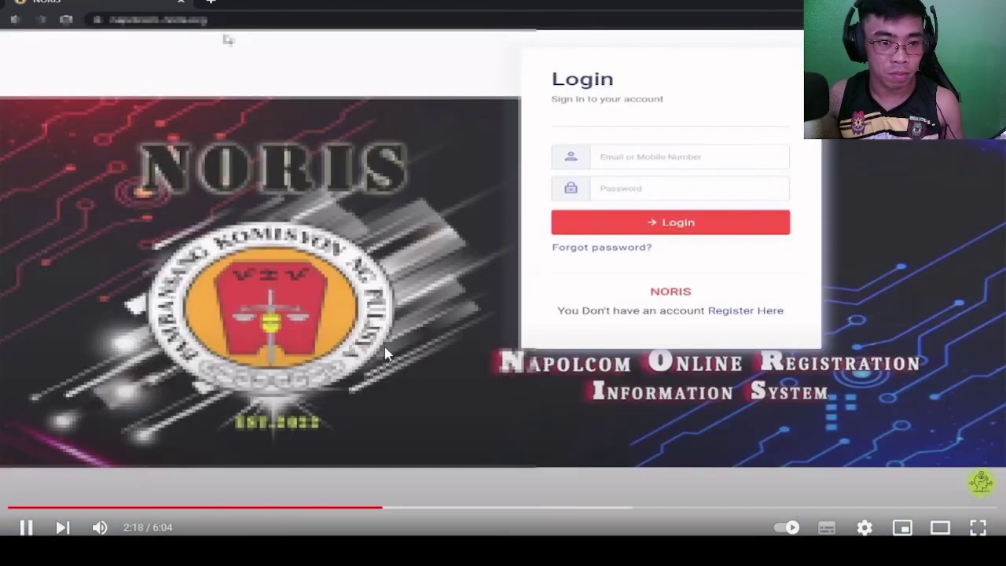
pyautogui.click(454, 329)
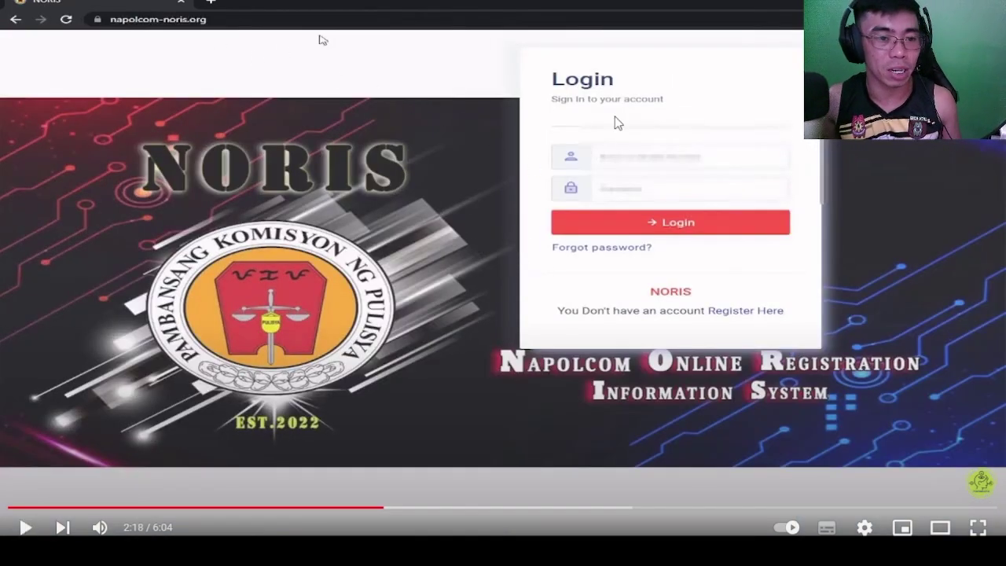
# Step: Play through the Update Personal Information section, pausing on the step overview at 2:42 and on Other details at 2:48
pyautogui.click(640, 185)
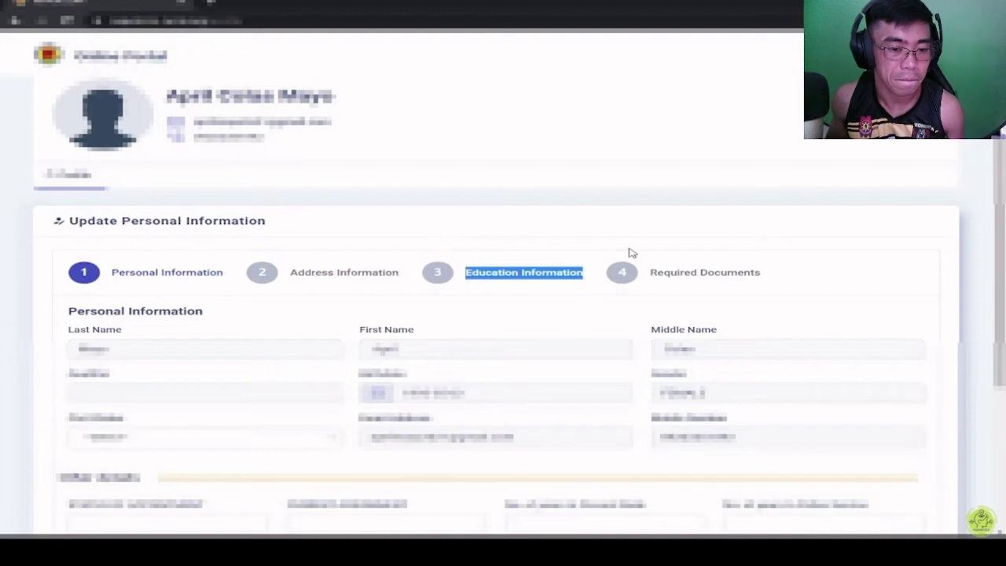
pyautogui.click(640, 184)
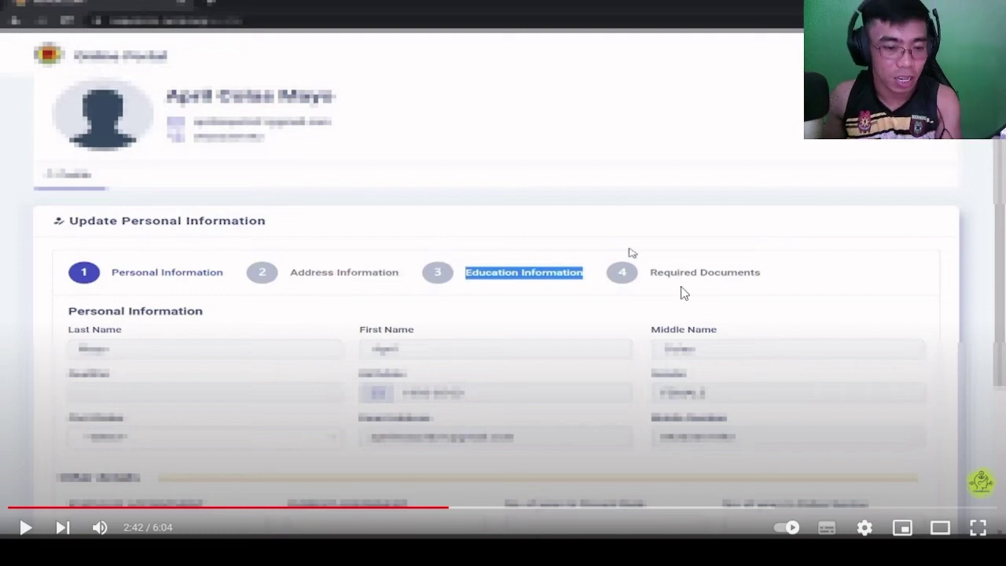
pyautogui.click(292, 329)
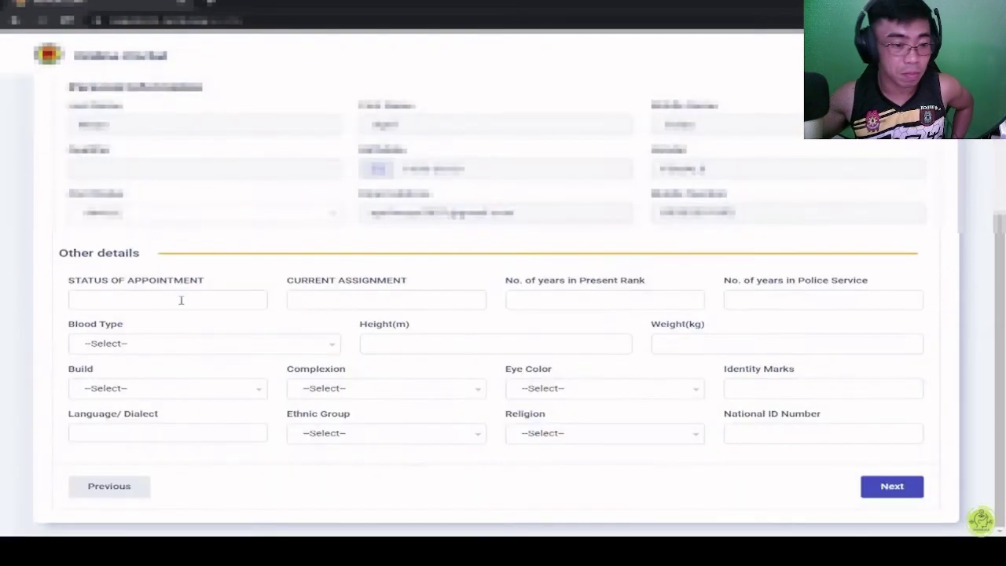
pyautogui.click(292, 333)
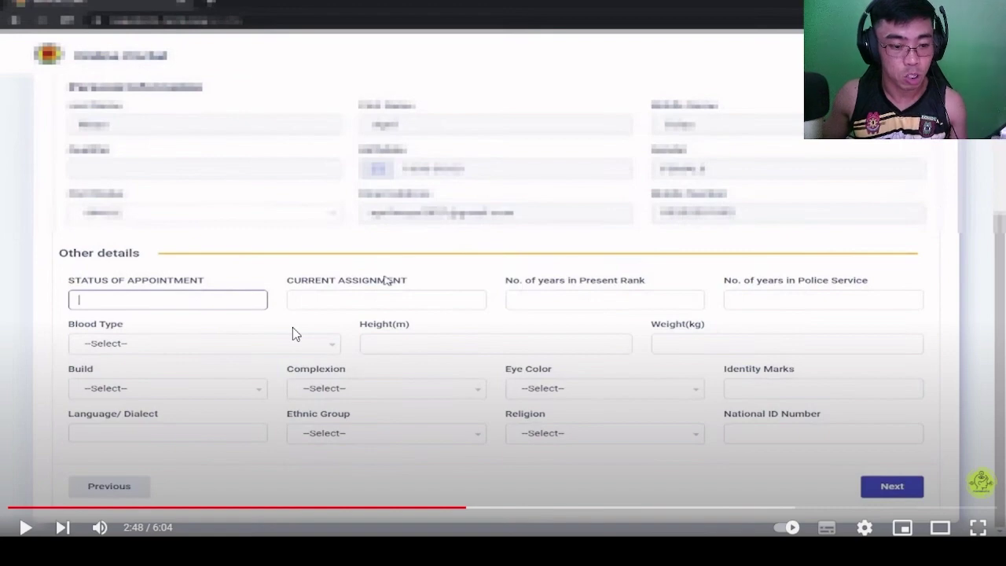
pyautogui.click(252, 306)
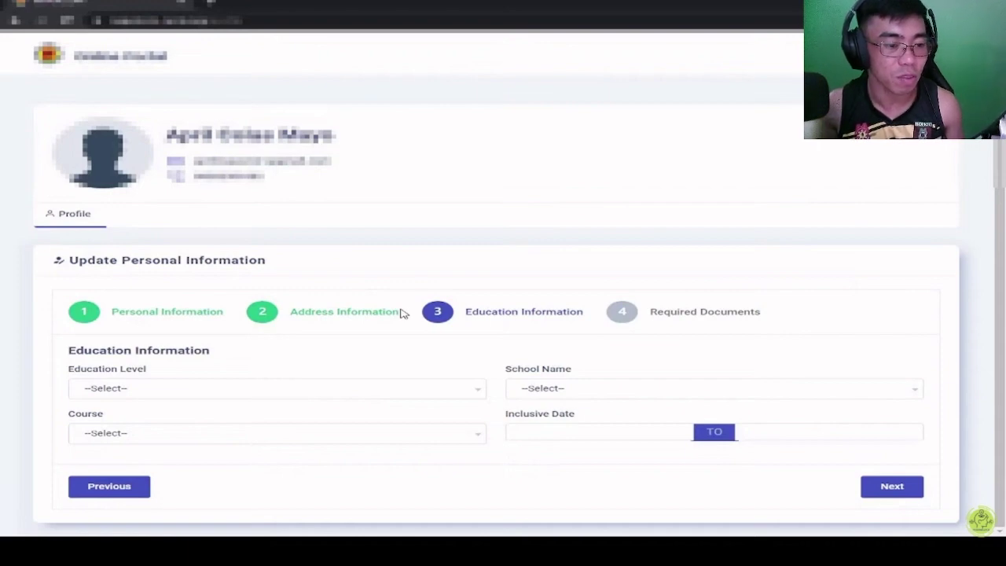
# Step: Set the education level to Bachelor's Degree and the course to BS in Criminology, and browse the School Name list
pyautogui.moveTo(440, 137)
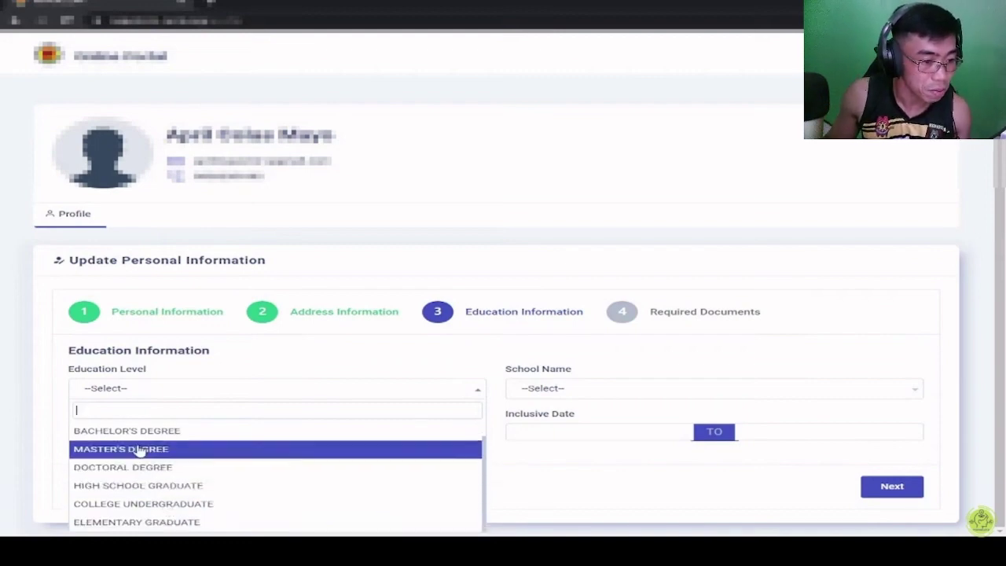
pyautogui.click(157, 439)
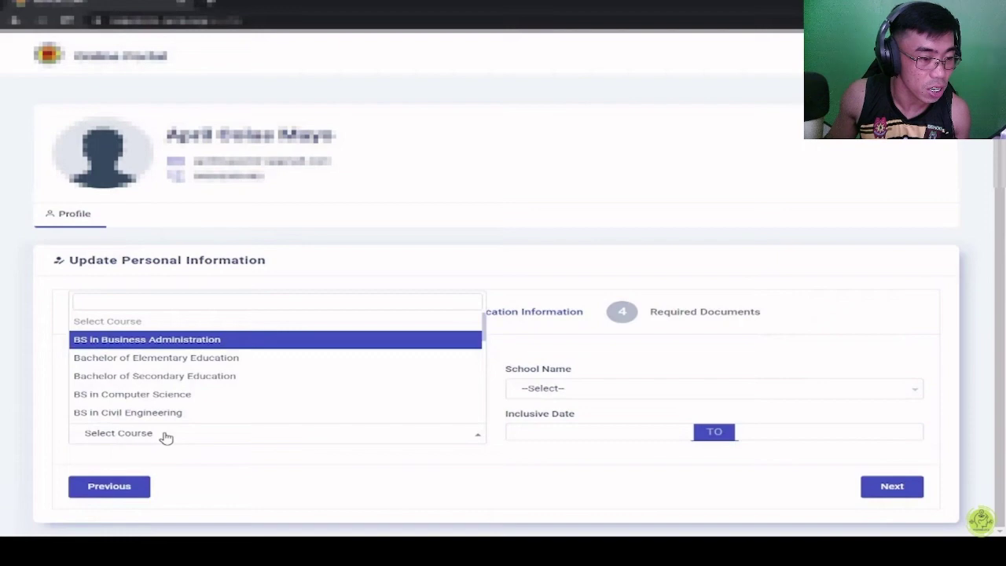
pyautogui.write('cri')
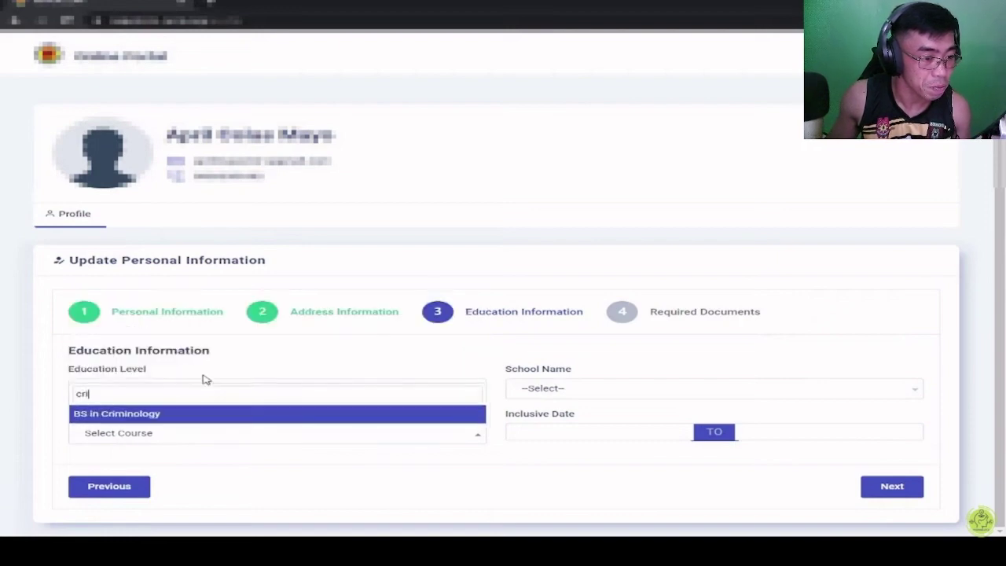
pyautogui.write('m')
pyautogui.click(236, 415)
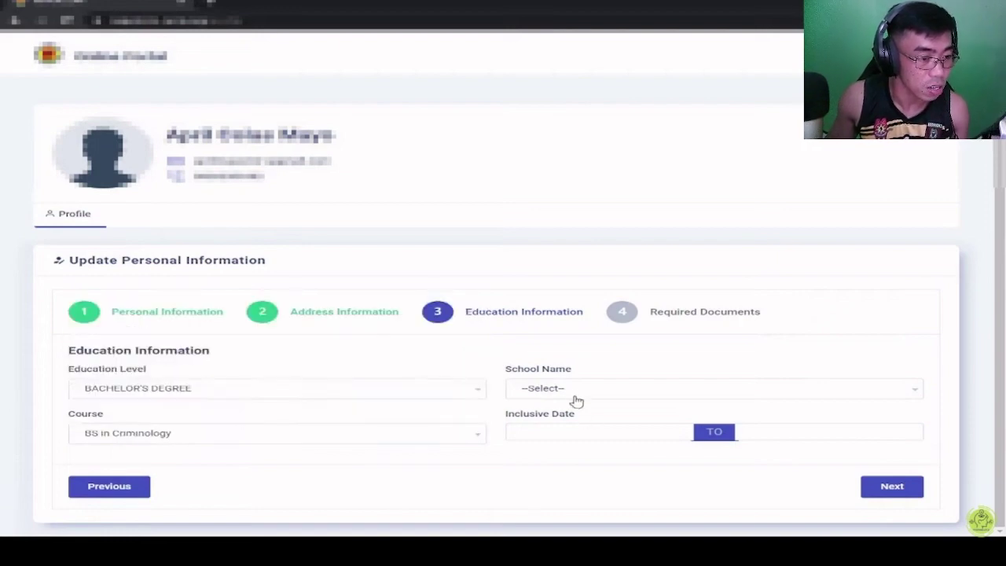
pyautogui.click(578, 390)
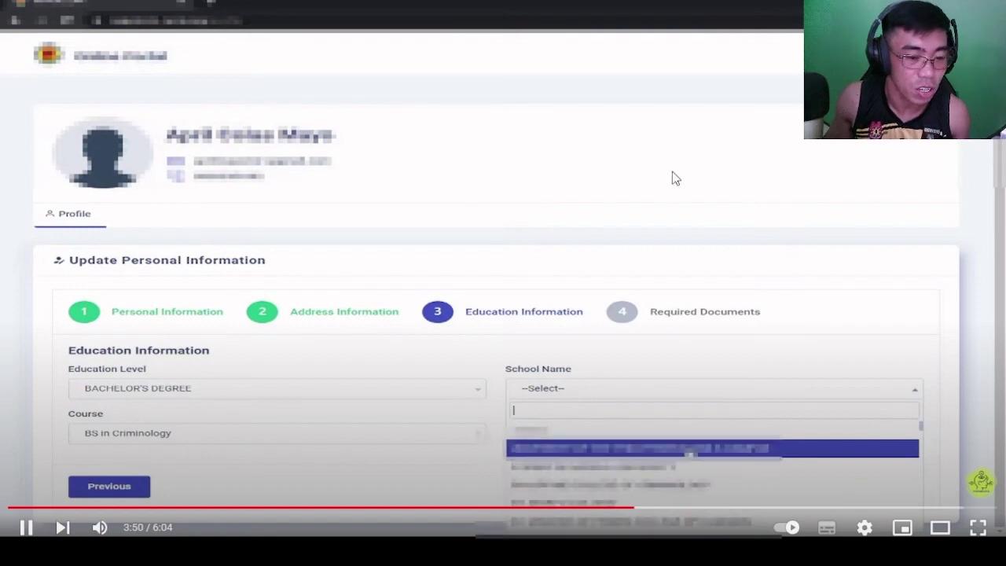
pyautogui.scroll(-5, 822, 501)
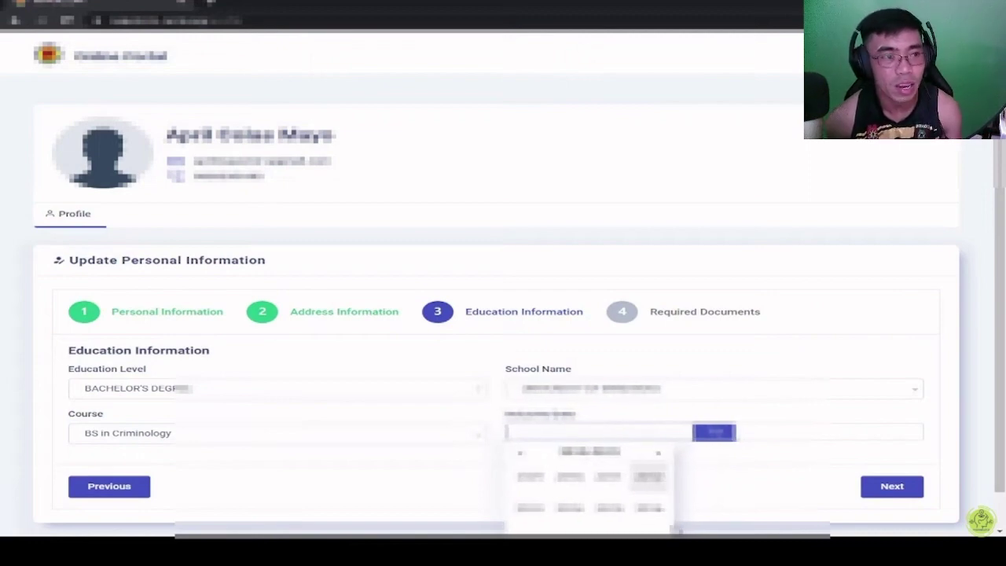
# Step: Watch the inclusive date and required documents parts of the video, pausing at about 4:18 and 4:34
pyautogui.click(615, 223)
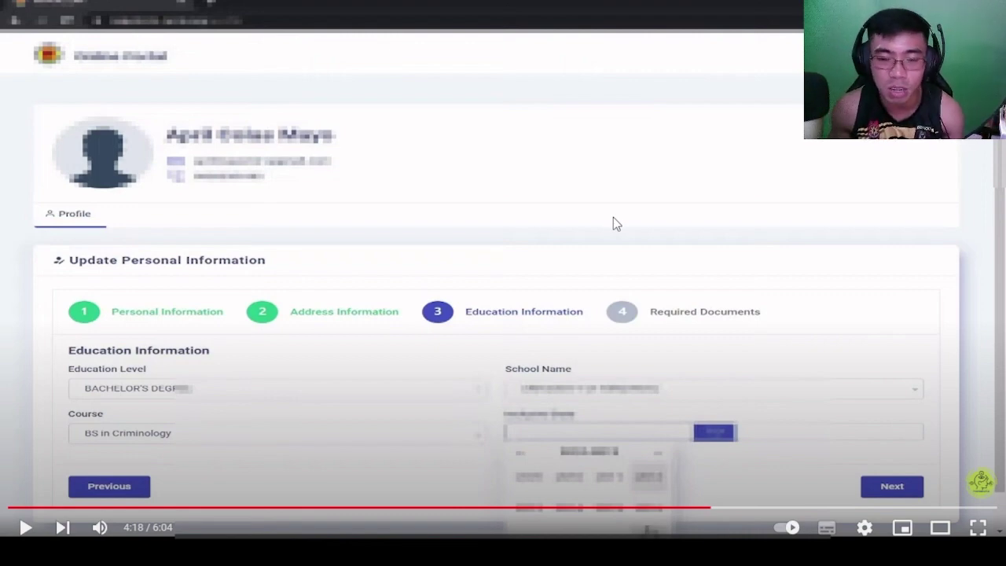
pyautogui.click(614, 220)
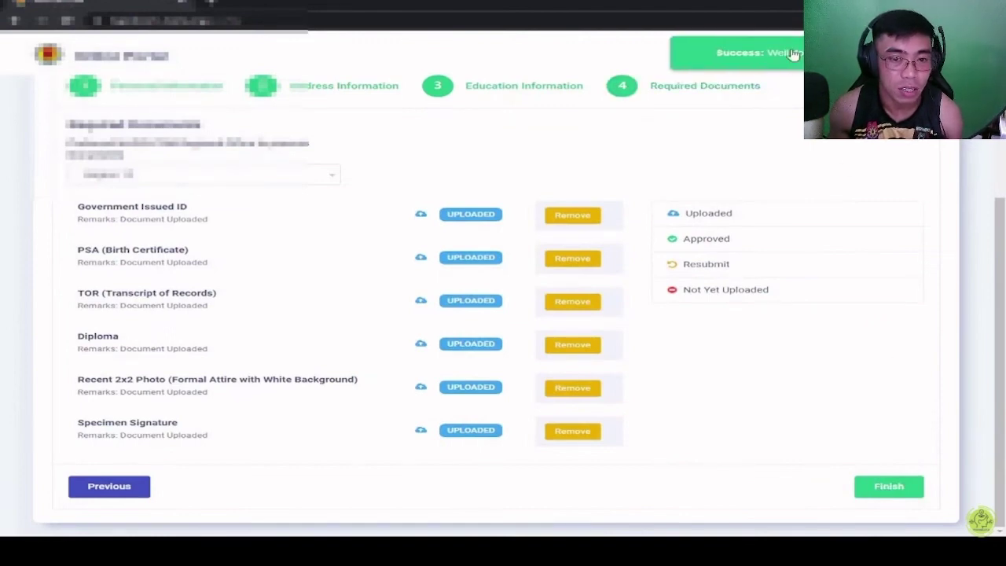
pyautogui.click(613, 217)
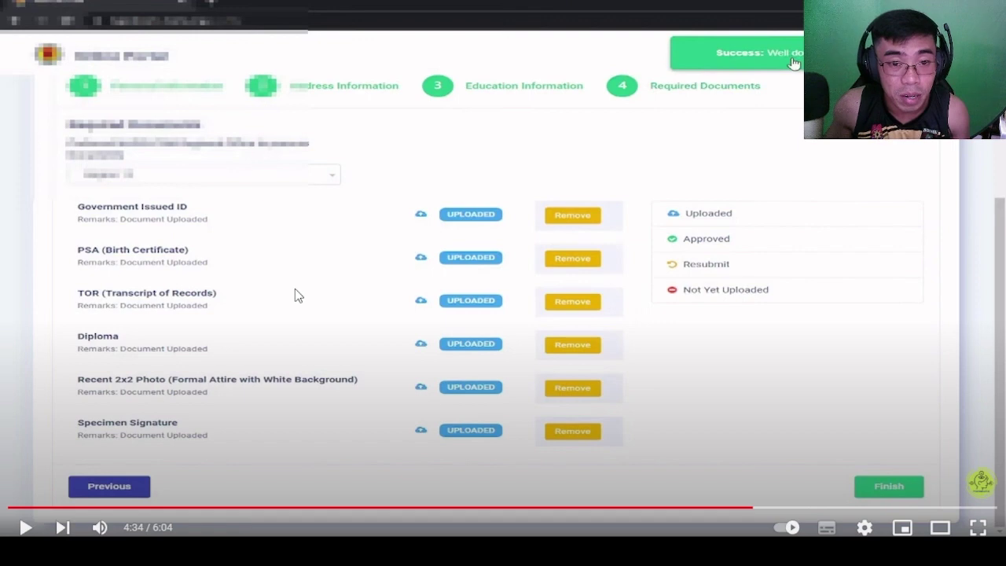
# Step: Play the video to the profile page, pausing at 4:48, and skip ahead in 5-second jumps through Requirements Status, pausing at 5:38
pyautogui.click(798, 167)
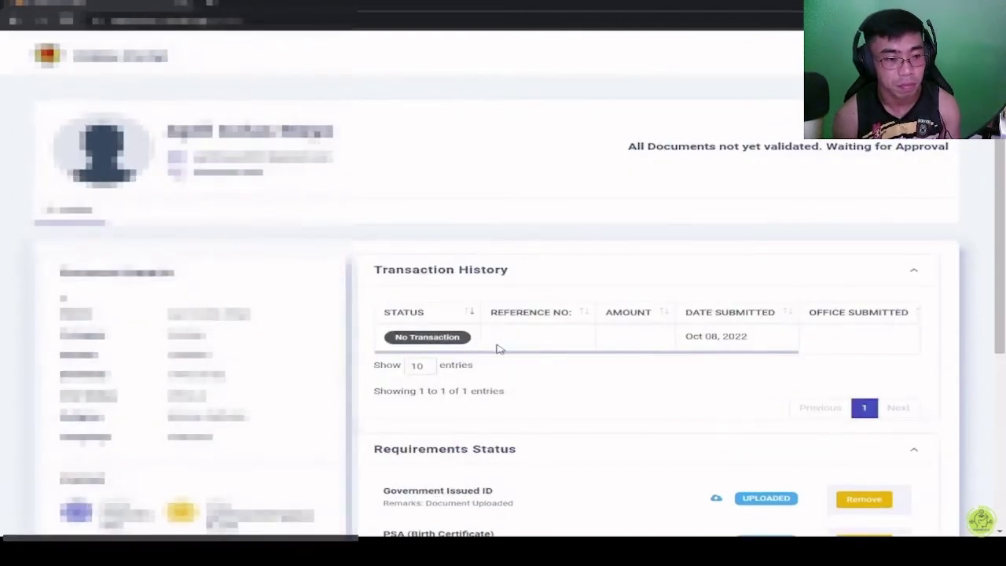
pyautogui.click(799, 166)
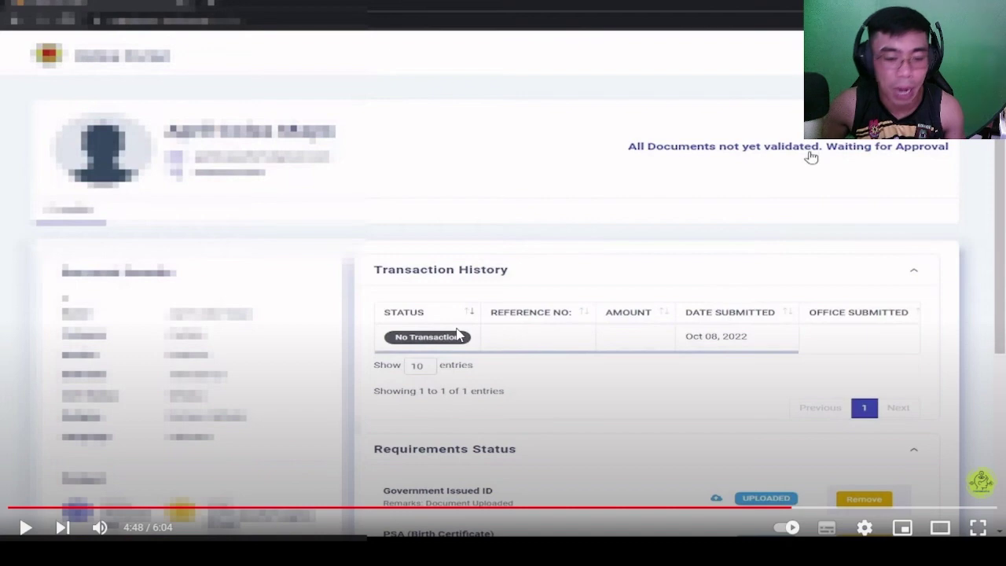
pyautogui.click(458, 335)
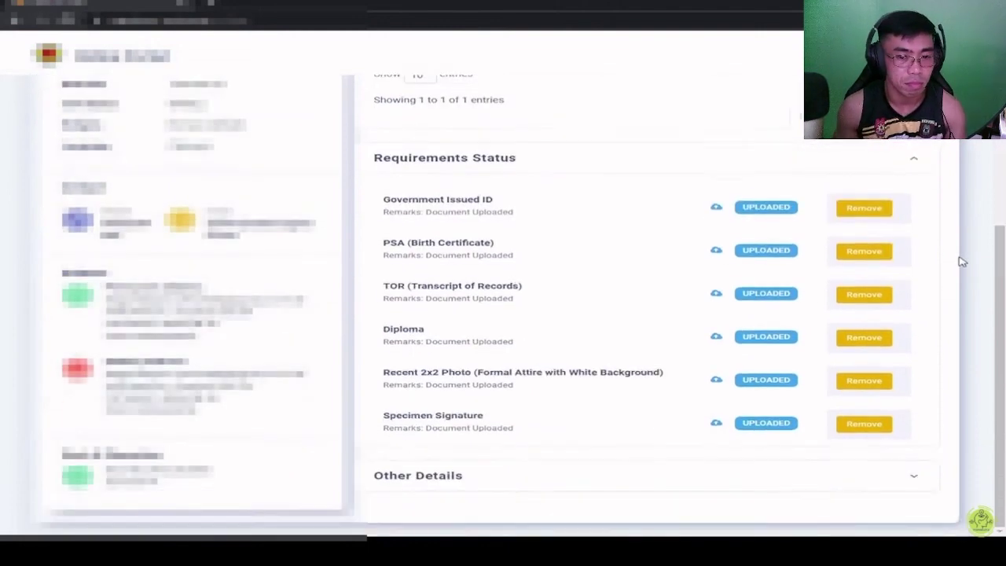
pyautogui.press('Right')
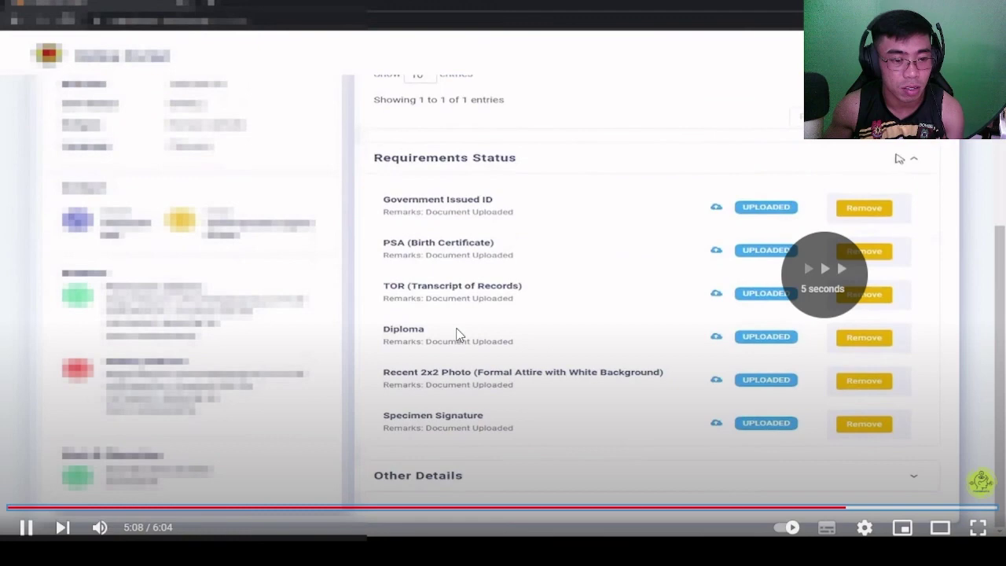
pyautogui.press('Right')
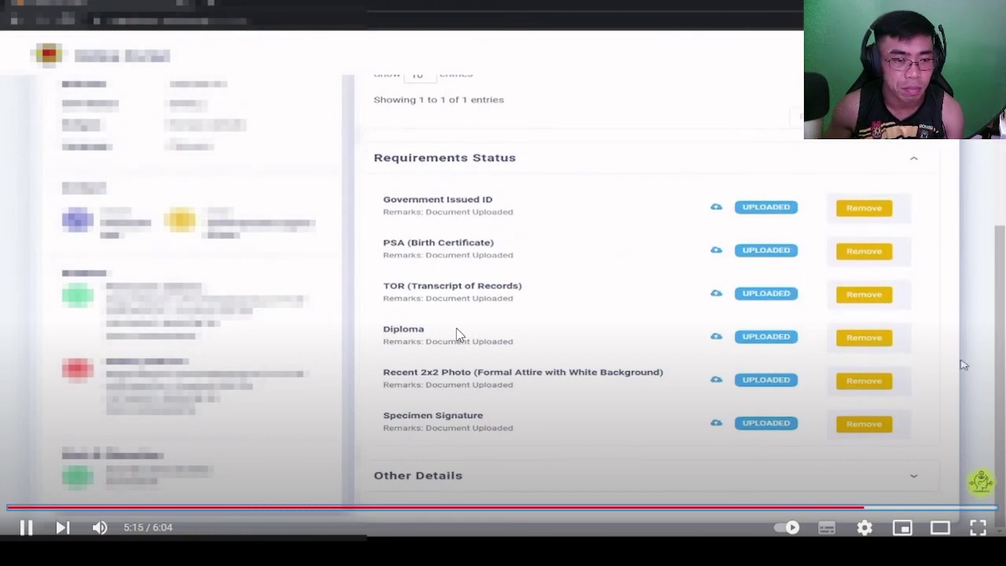
pyautogui.press('Right')
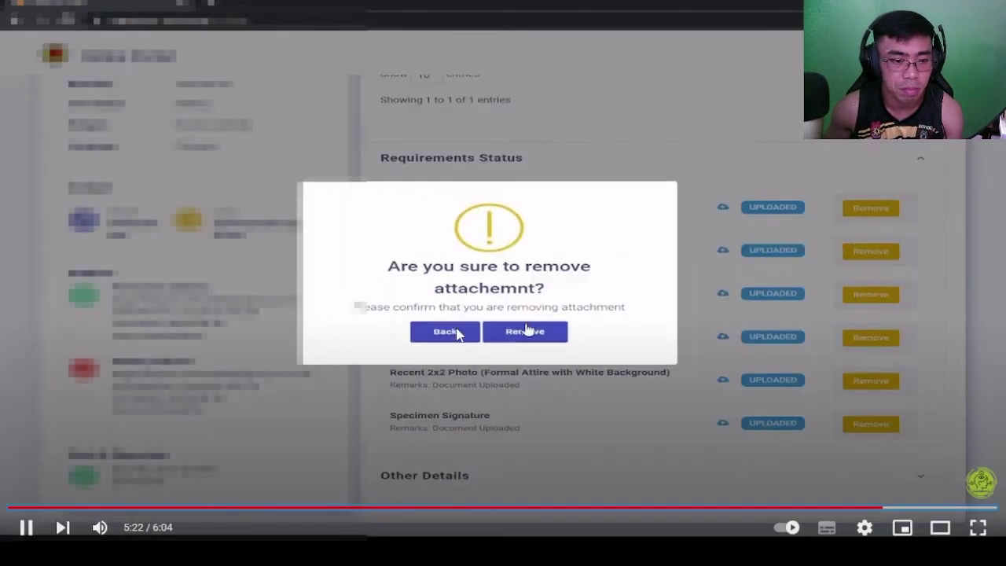
pyautogui.press('Right')
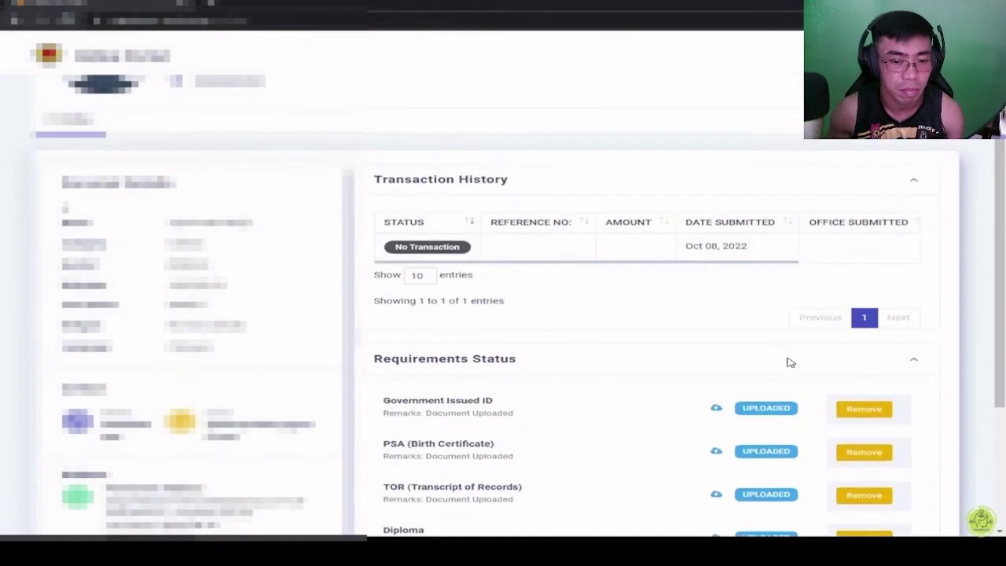
pyautogui.click(624, 216)
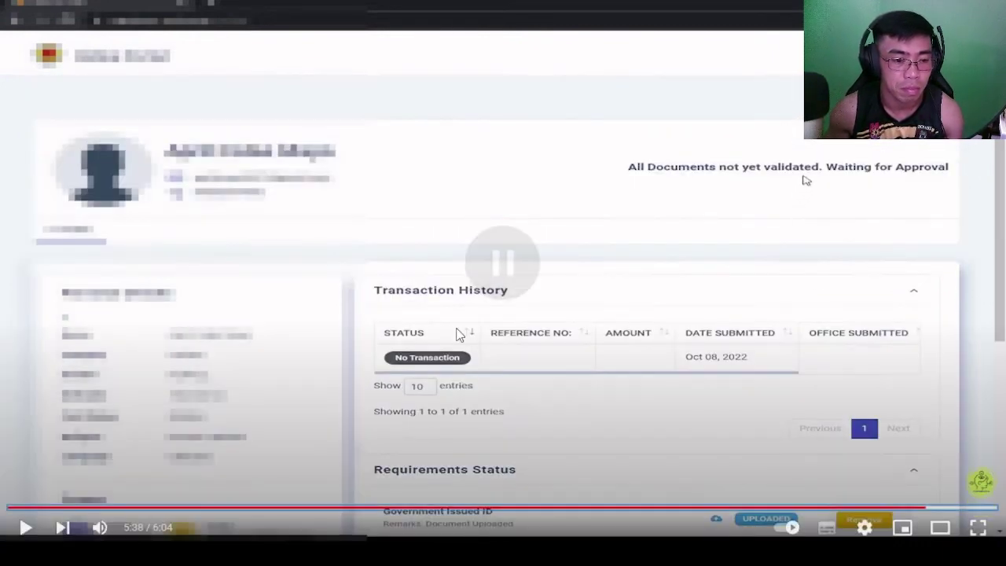
# Step: Play the closing part of the video with the suggested-video end cards, pausing at about 5:53
pyautogui.click(624, 221)
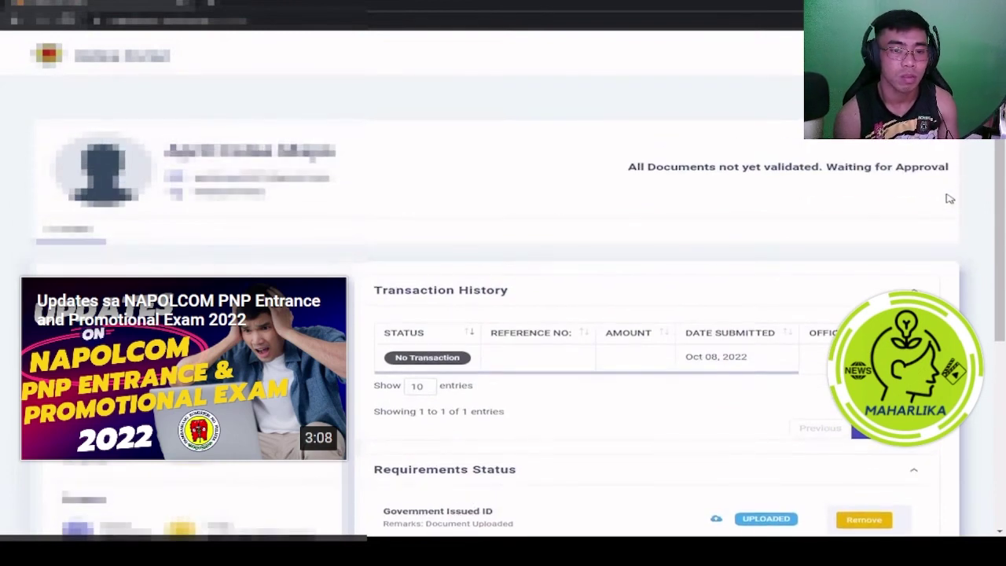
pyautogui.click(626, 220)
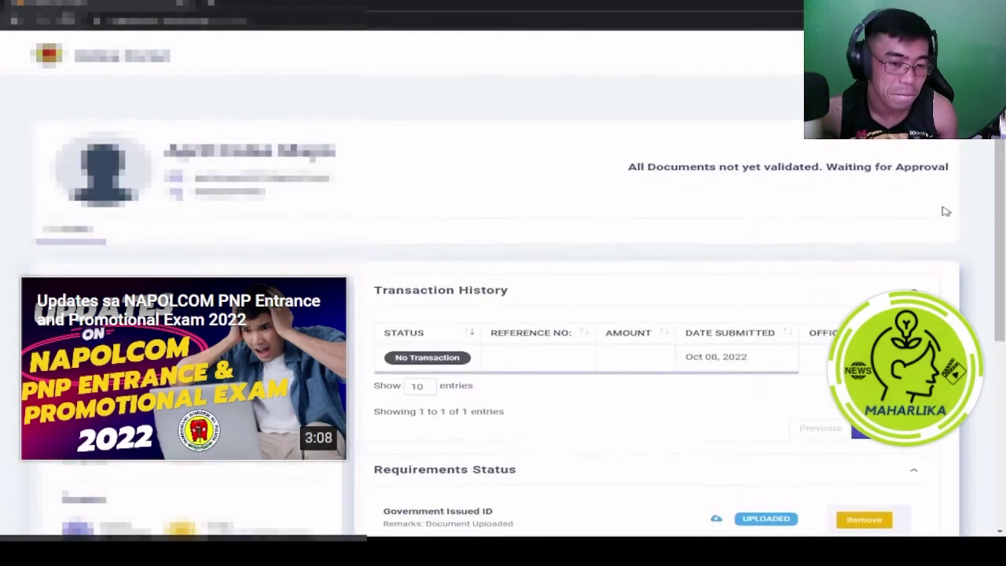
pyautogui.click(961, 501)
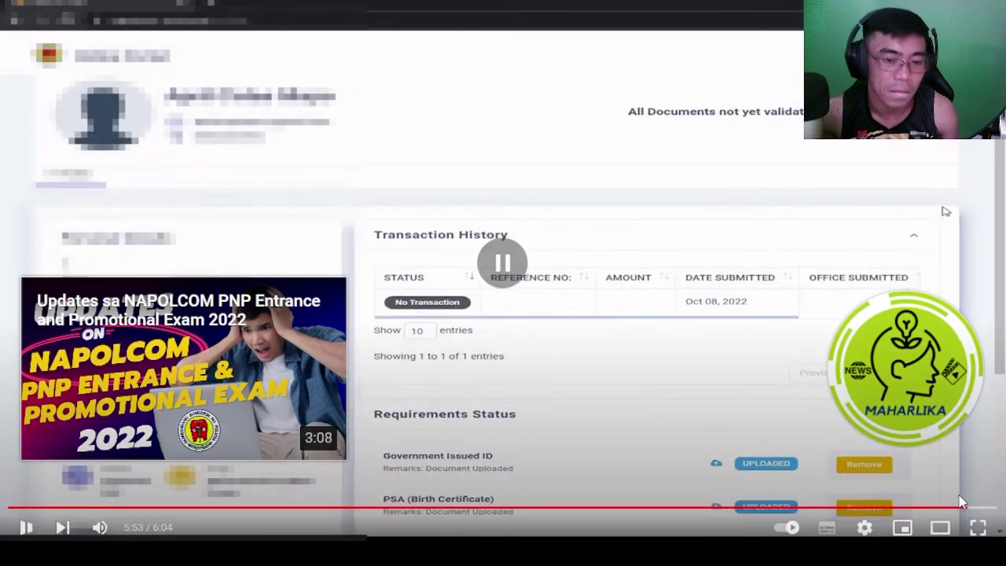